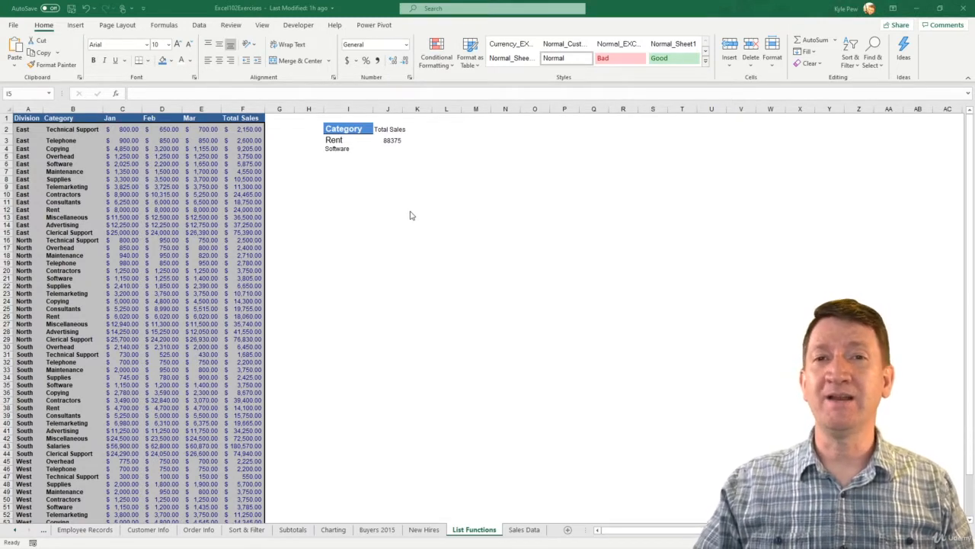
# - Shorten the criteria range of the DSUM formula in J3 to I2:I3 and clear Software from cell I4
pyautogui.doubleClick(389, 142)
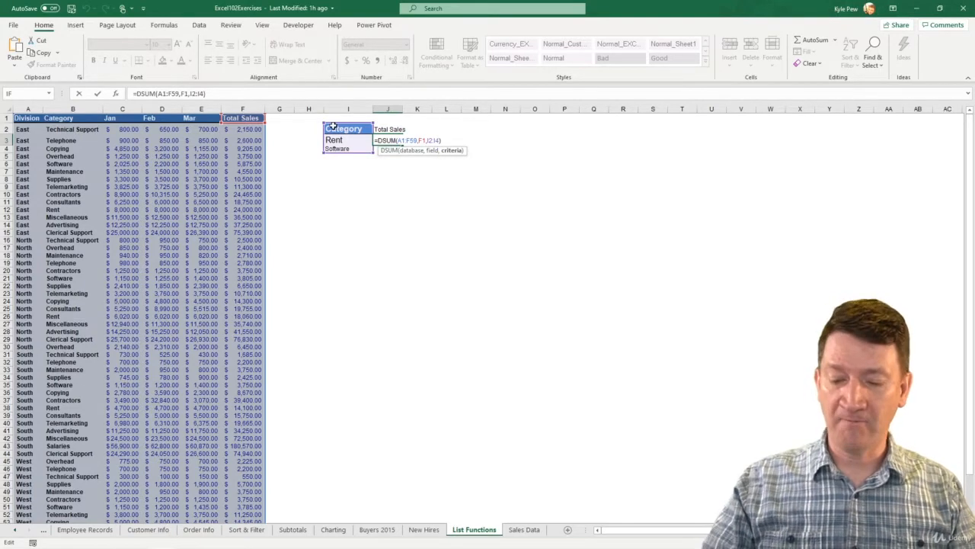
pyautogui.press('BackSpace')
pyautogui.write('3')
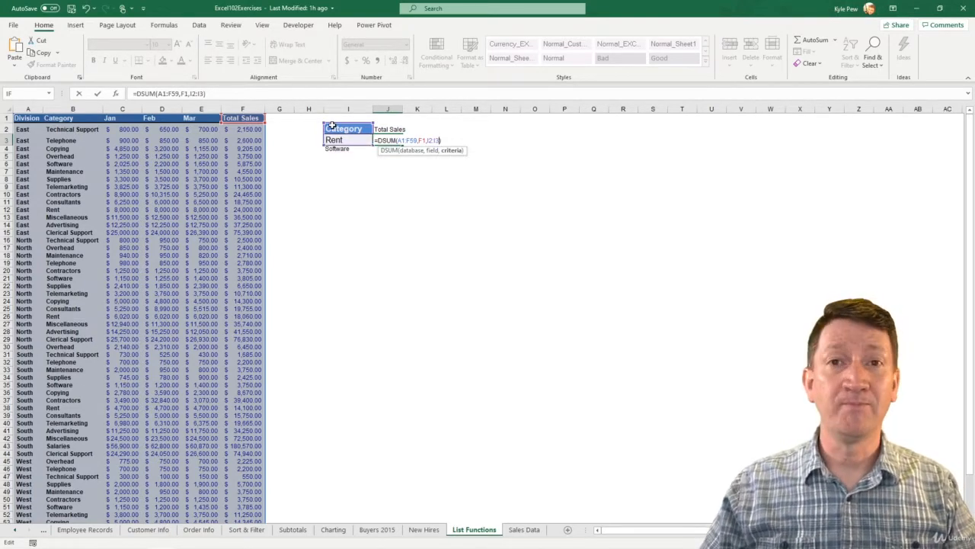
pyautogui.press('Return')
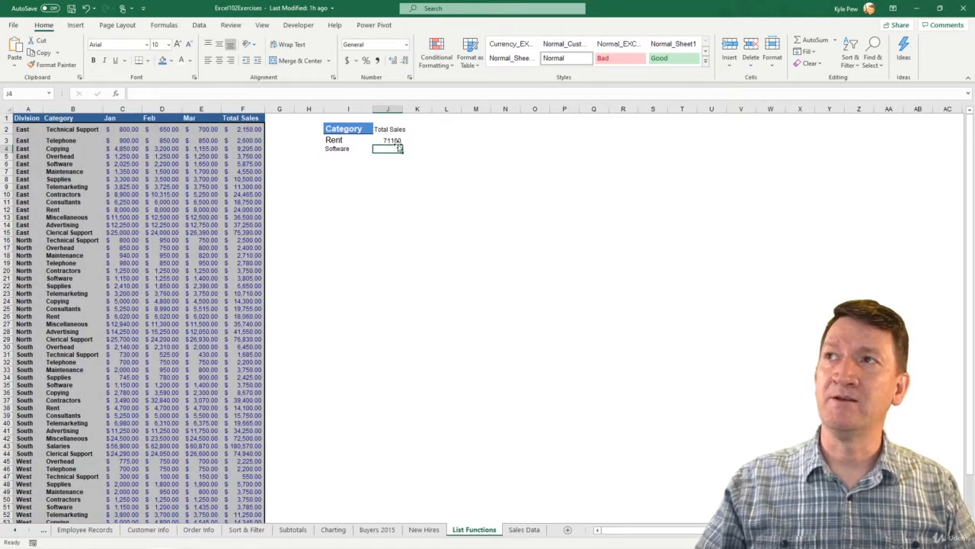
pyautogui.click(336, 148)
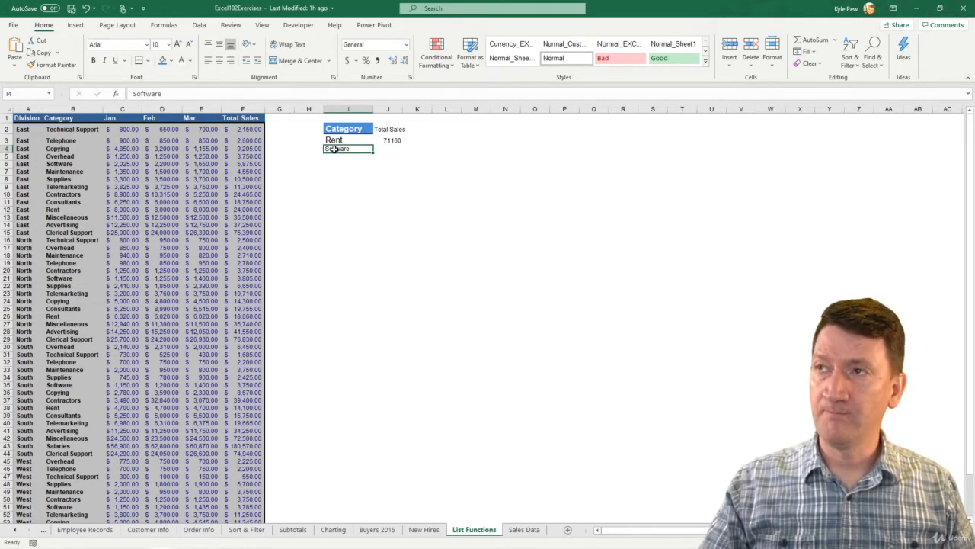
pyautogui.press('Delete')
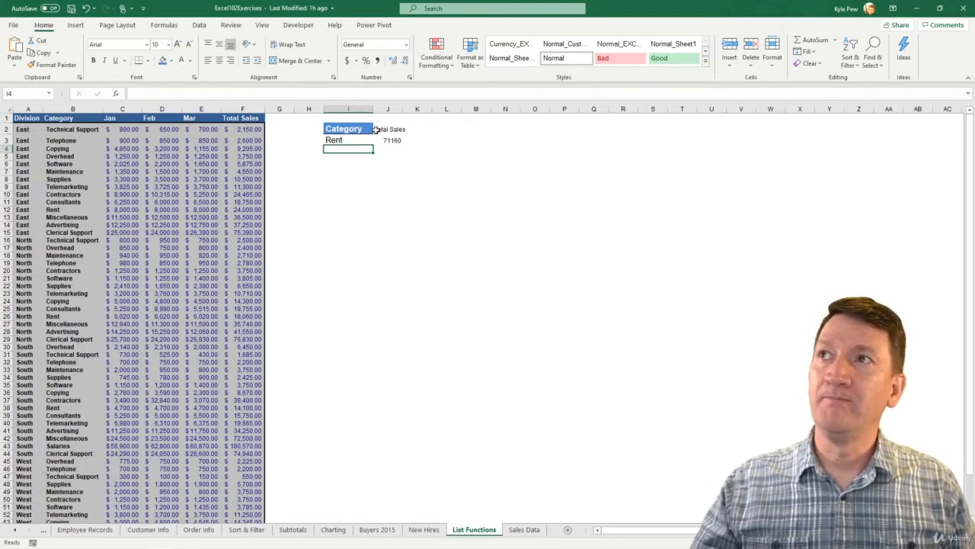
# - Enter the header Division in cell H2, beside the Category criteria header
pyautogui.click(304, 129)
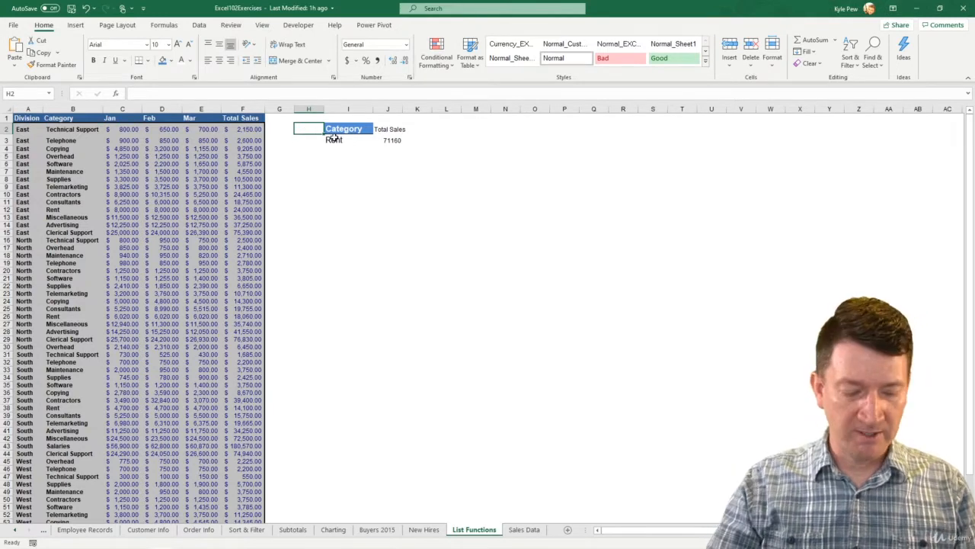
pyautogui.write('Division')
pyautogui.press('Return')
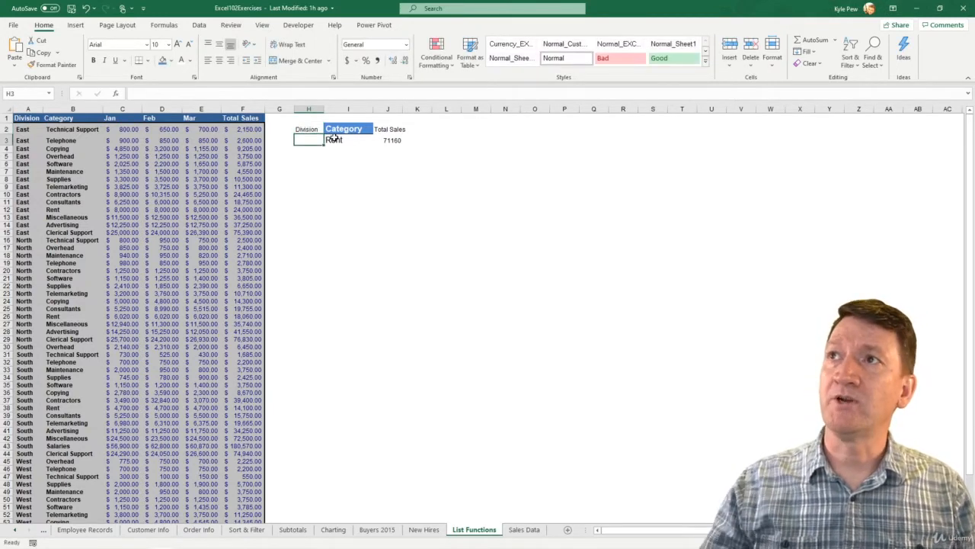
# - Copy the Category header's formatting to the Division header in H2 and widen column H to fit it
pyautogui.click(307, 131)
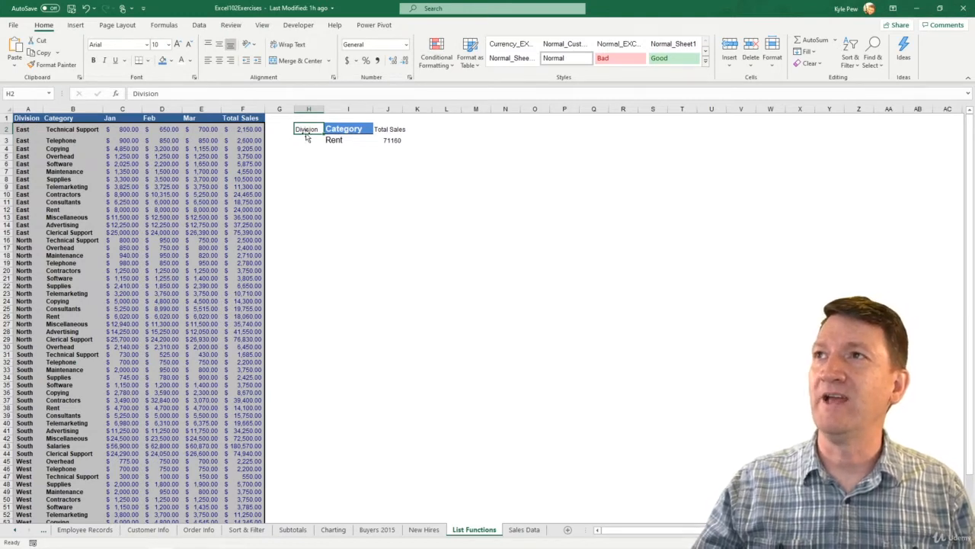
pyautogui.click(343, 130)
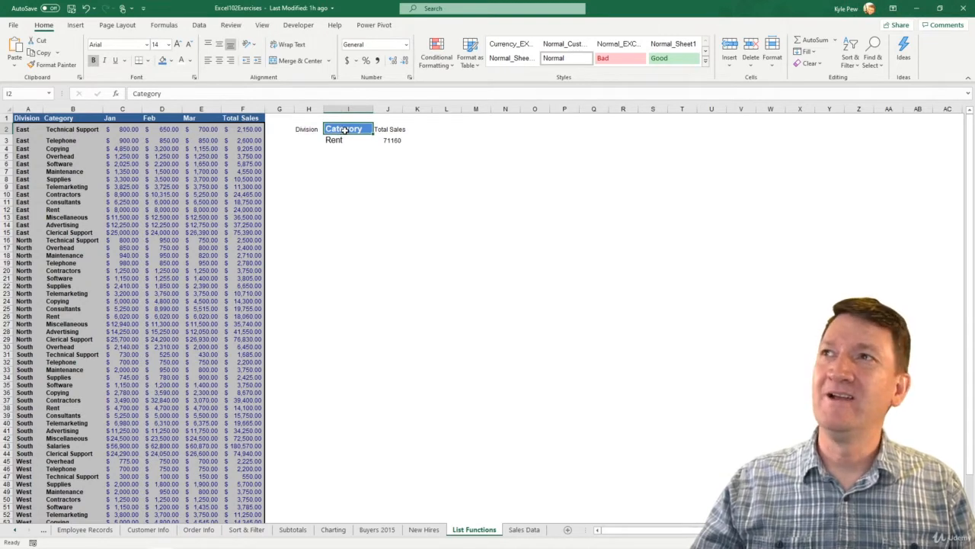
pyautogui.click(53, 66)
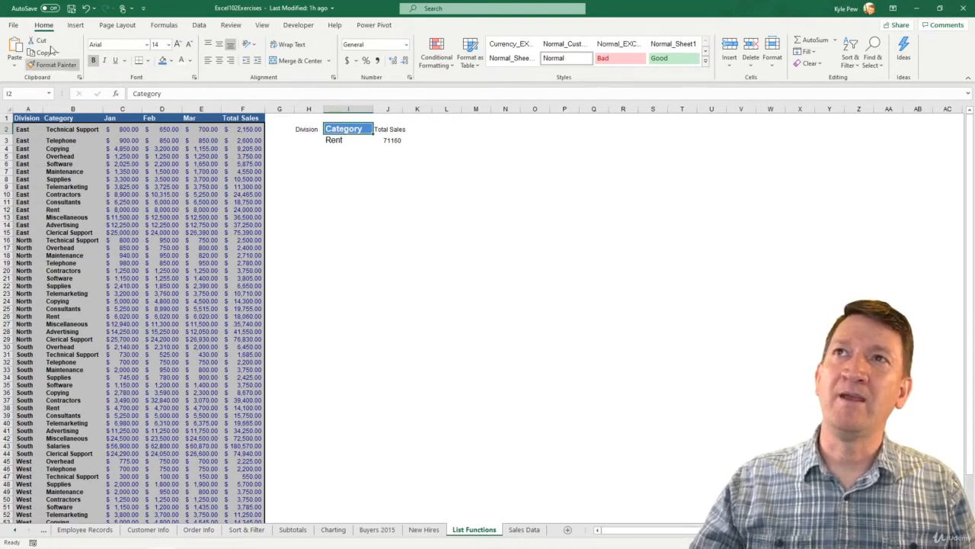
pyautogui.click(52, 64)
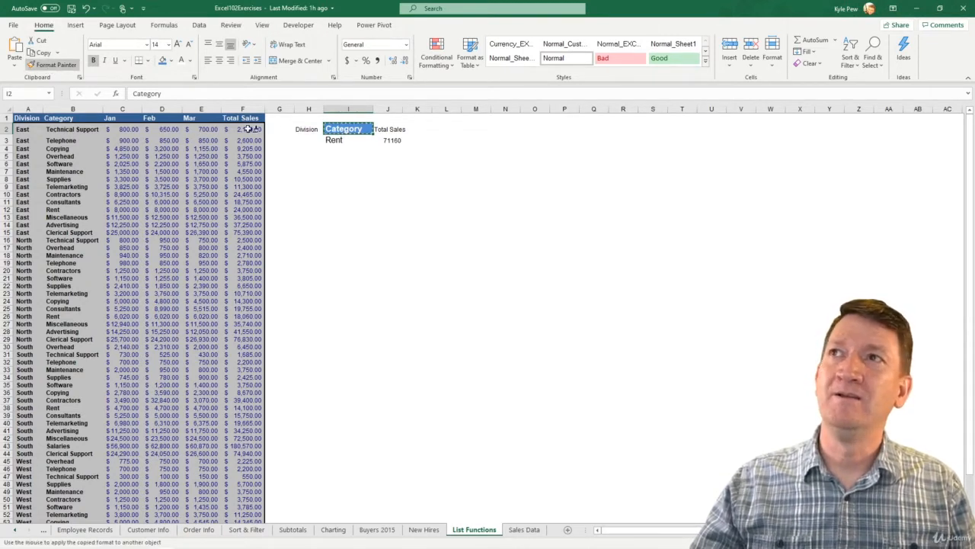
pyautogui.click(307, 130)
pyautogui.moveTo(324, 109); pyautogui.dragTo(348, 109)
# - Enter North in cell H3 as the criterion under the Division header
pyautogui.click(325, 141)
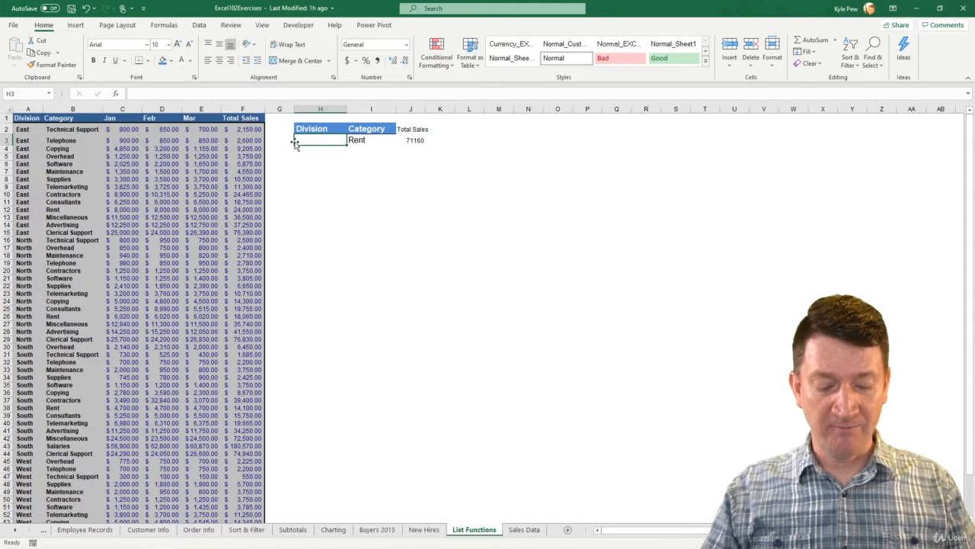
pyautogui.write('North')
pyautogui.press('Return')
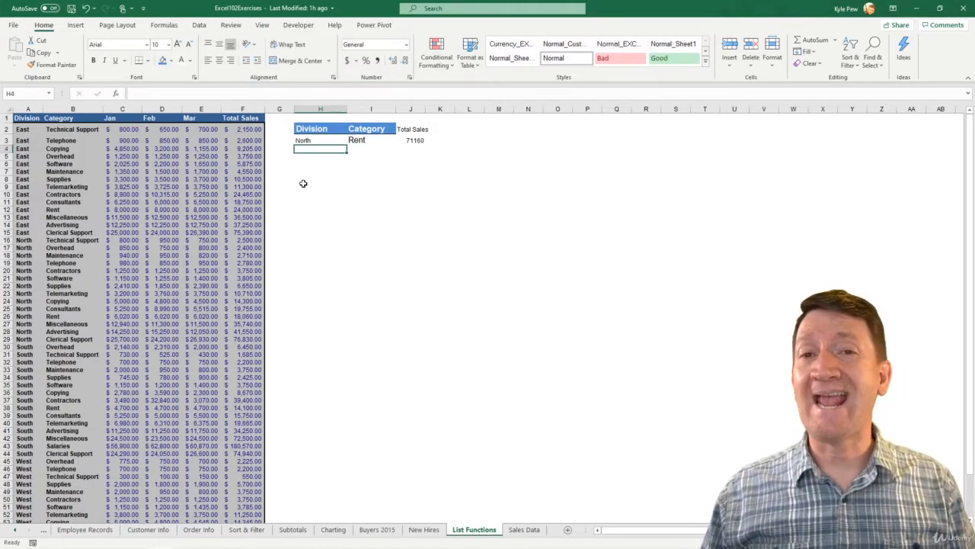
# - Set the Criteria argument of the DSUM function in J3 to H2:I3 so it covers Division and Category
pyautogui.click(412, 140)
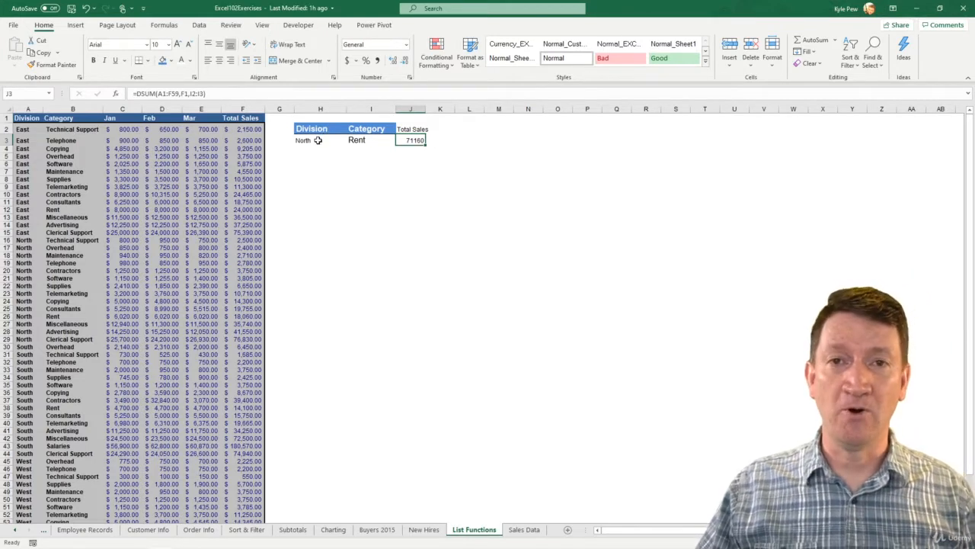
pyautogui.moveTo(318, 141); pyautogui.dragTo(387, 140)
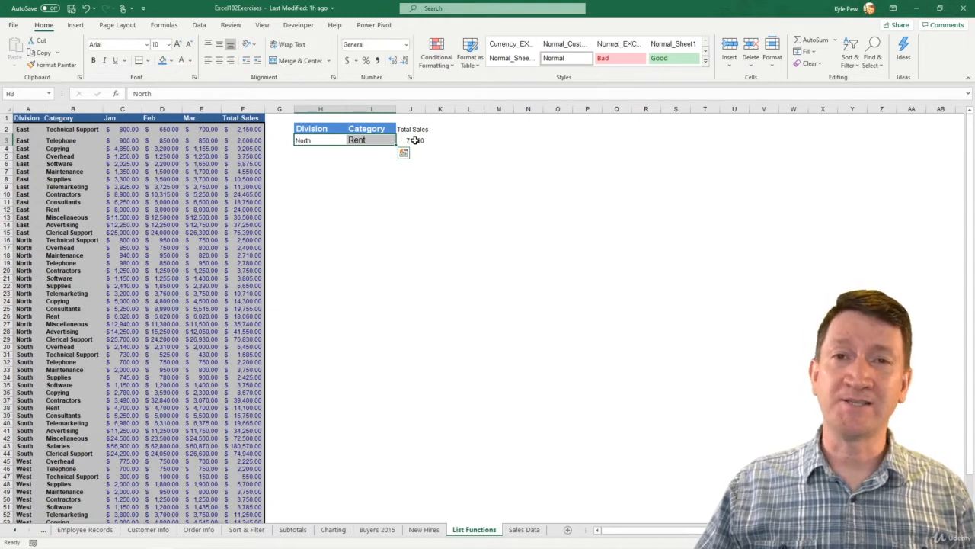
pyautogui.click(413, 140)
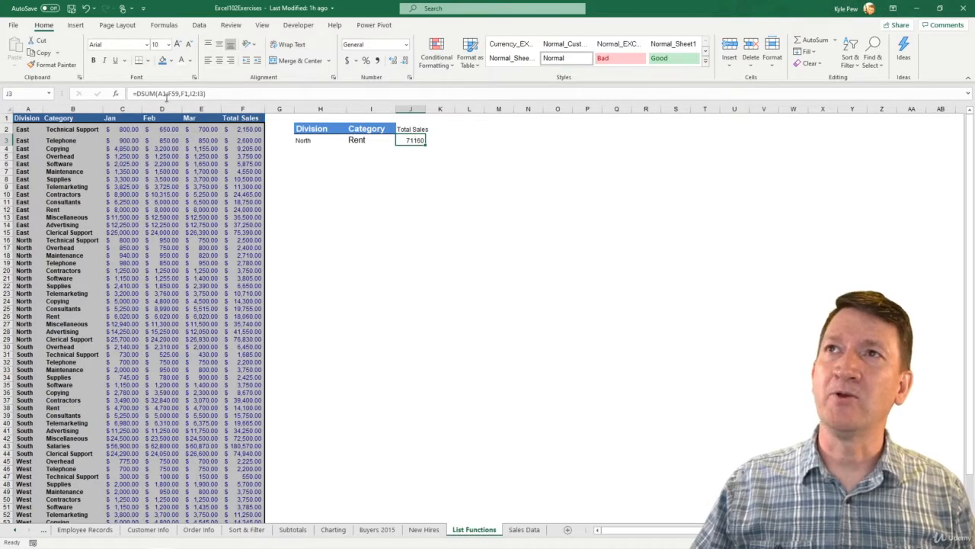
pyautogui.click(115, 94)
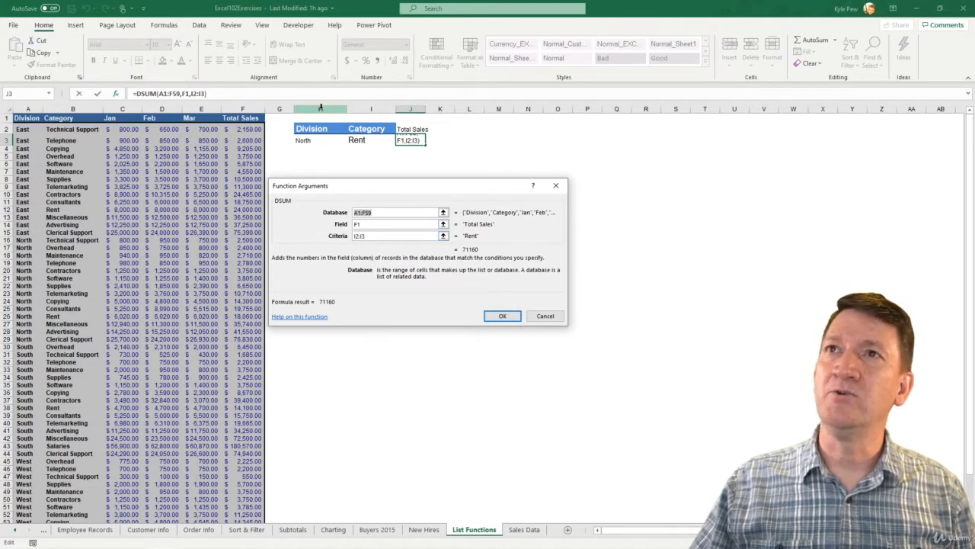
pyautogui.click(357, 236)
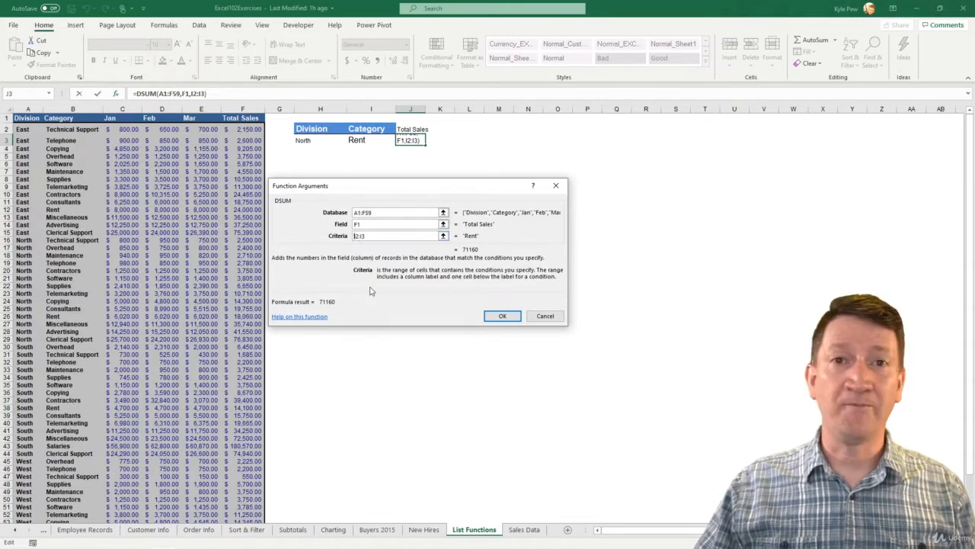
pyautogui.press('BackSpace')
pyautogui.write('H')
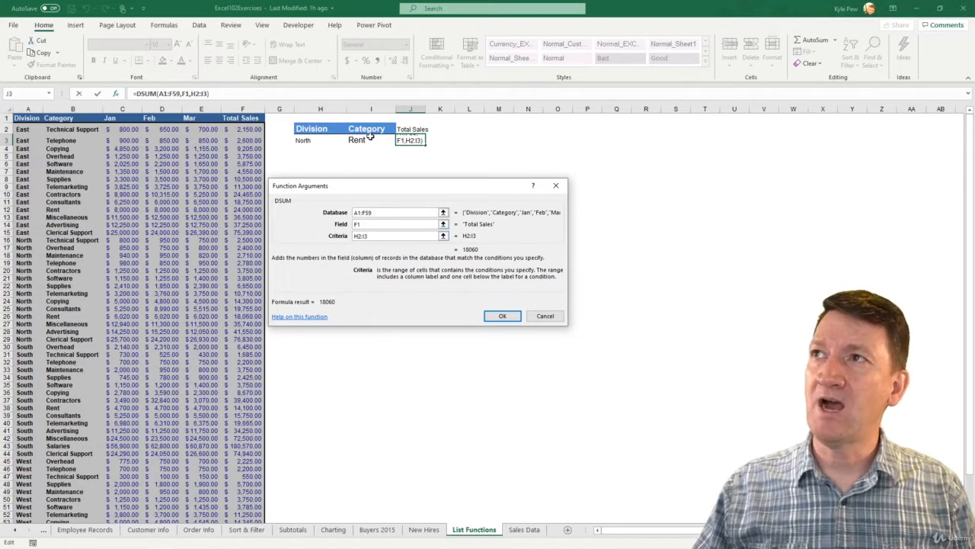
pyautogui.click(502, 317)
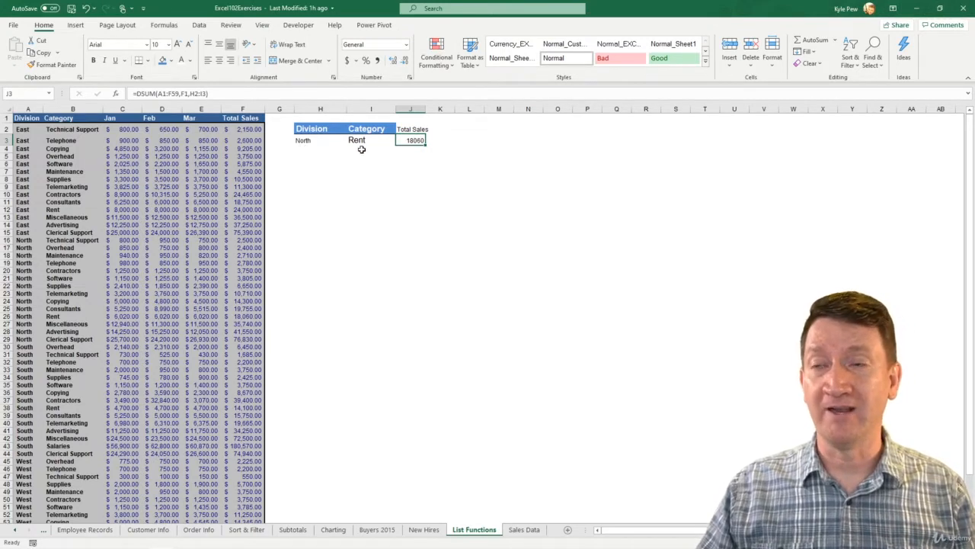
# - Extend the Criteria argument of the DSUM function in J3 to H2:I4
pyautogui.click(115, 93)
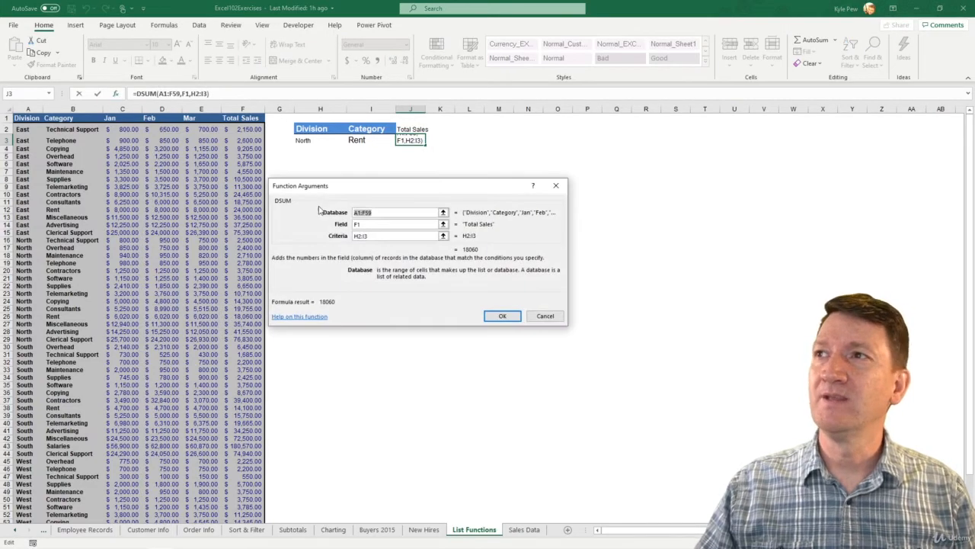
pyautogui.click(371, 236)
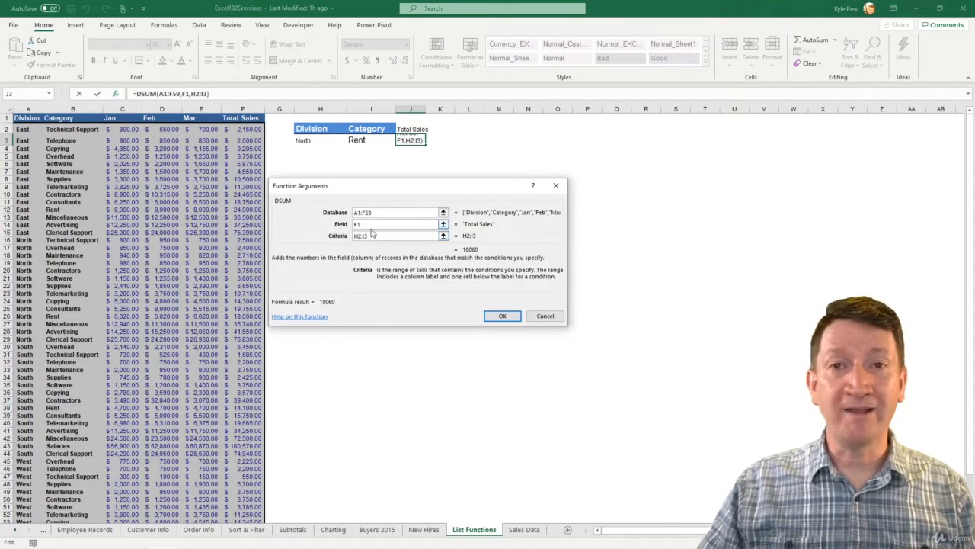
pyautogui.press('BackSpace')
pyautogui.write('4')
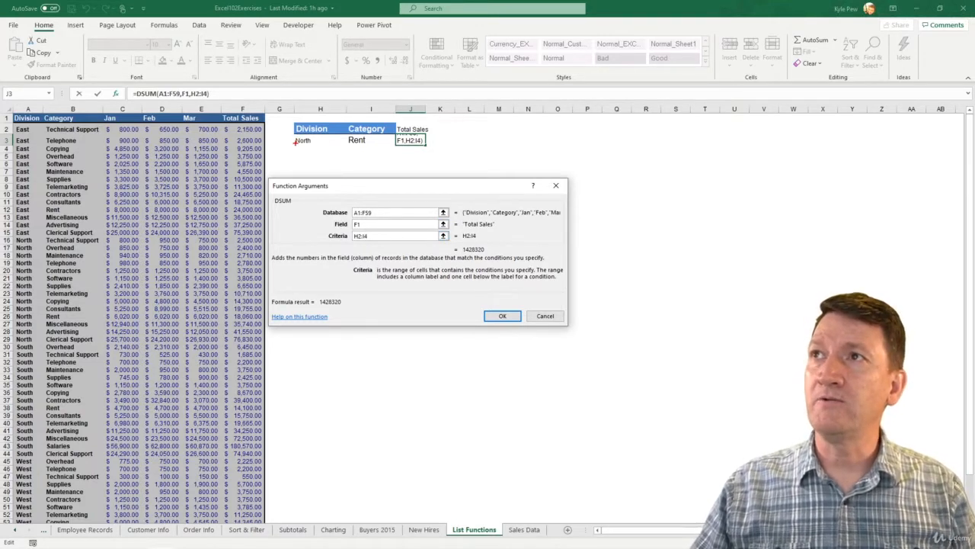
pyautogui.moveTo(4, 142); pyautogui.dragTo(397, 157)
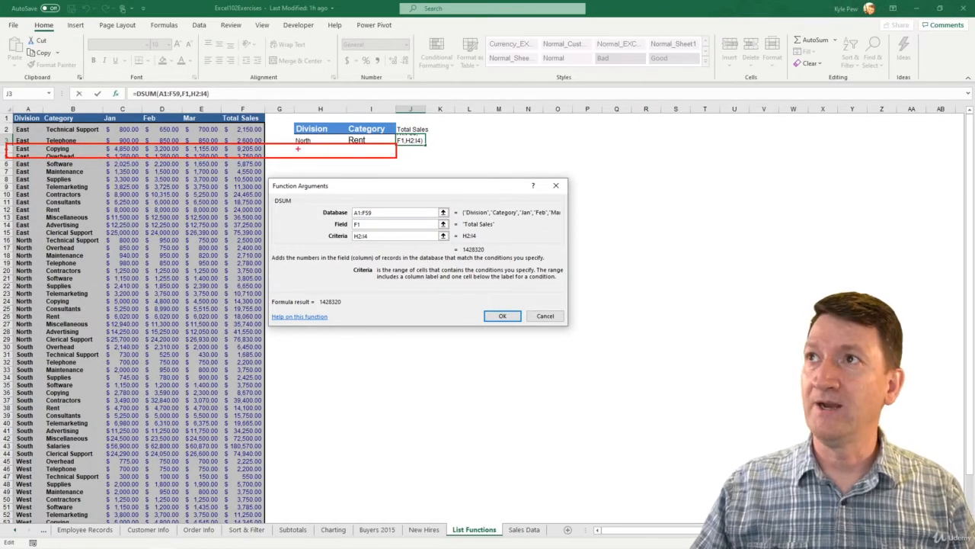
pyautogui.moveTo(295, 145); pyautogui.dragTo(396, 157)
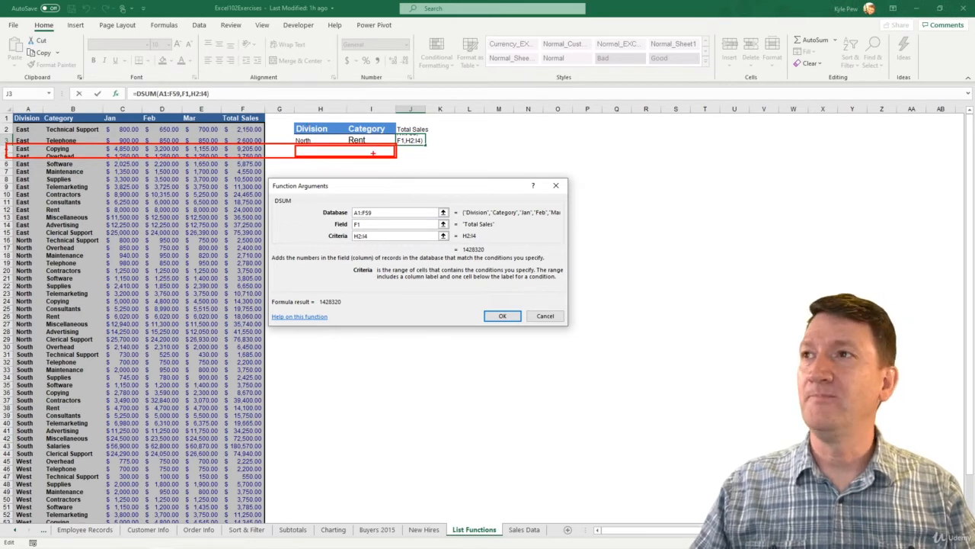
pyautogui.click(502, 315)
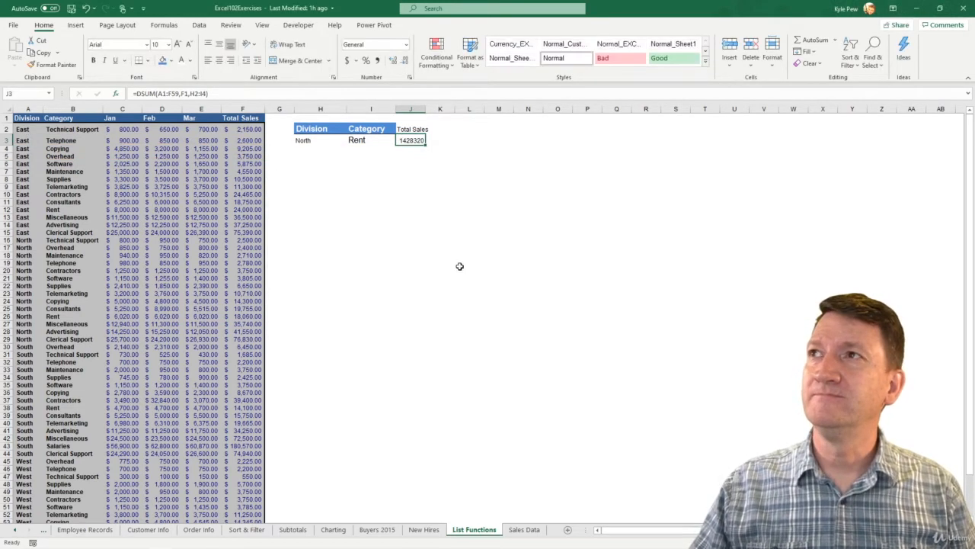
# - Fill the second criteria row with North in H4 and Software in I4
pyautogui.click(306, 151)
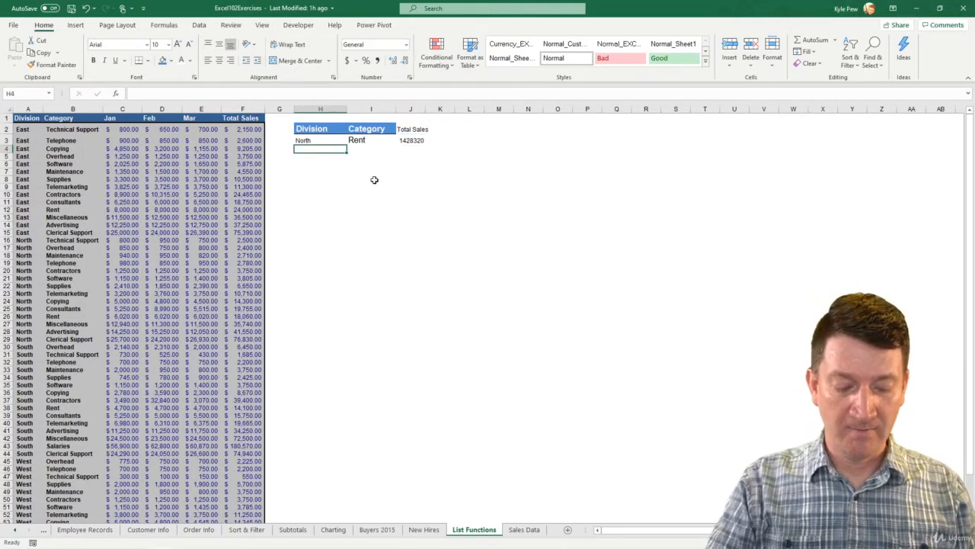
pyautogui.write('North')
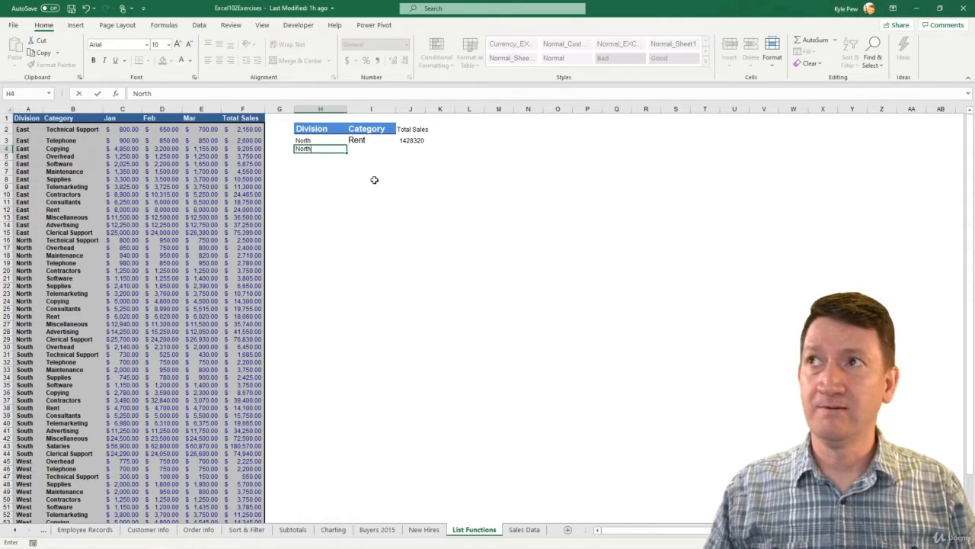
pyautogui.press('Tab')
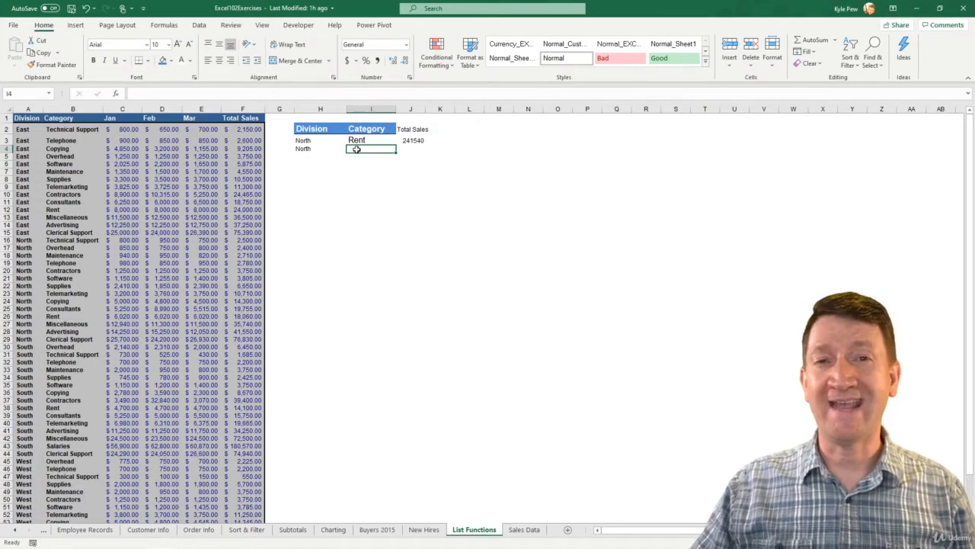
pyautogui.write('So')
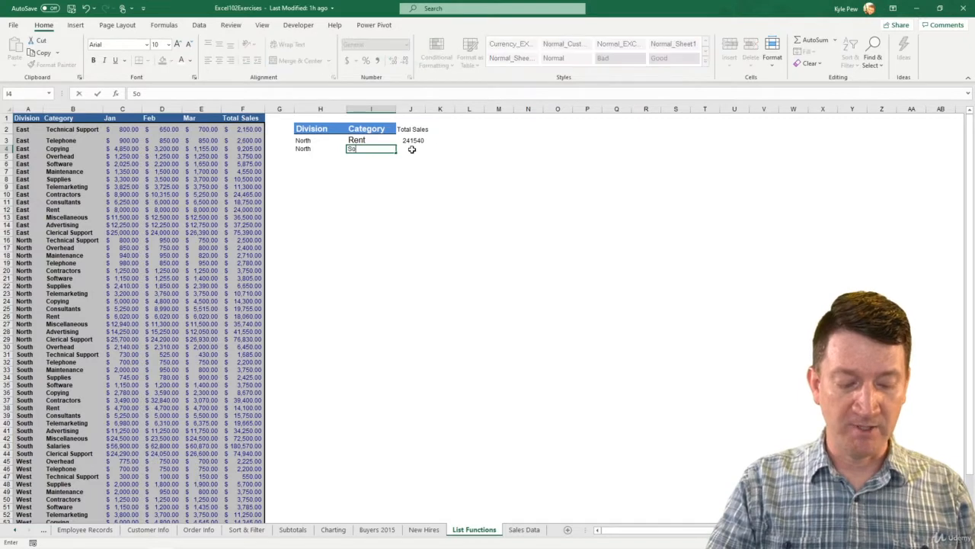
pyautogui.write('ftware')
pyautogui.press('Return')
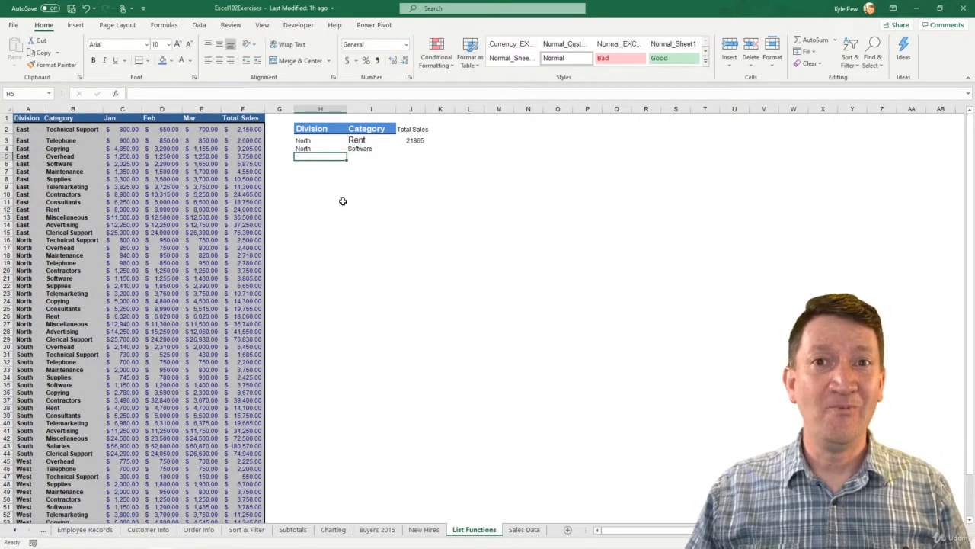
# - Examine the DSUM formula in J3 and its criteria headers and rows in H2:I4
pyautogui.click(412, 140)
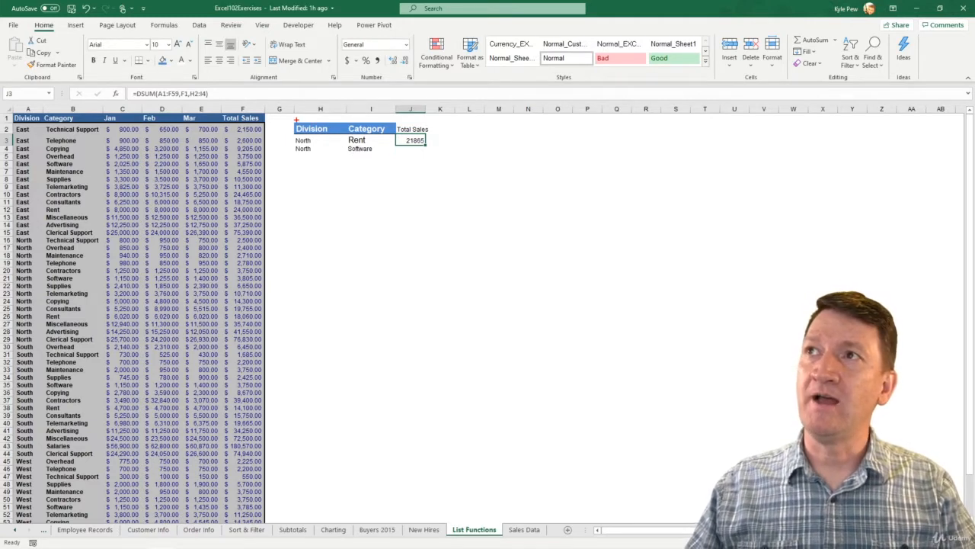
pyautogui.moveTo(293, 123); pyautogui.dragTo(398, 134)
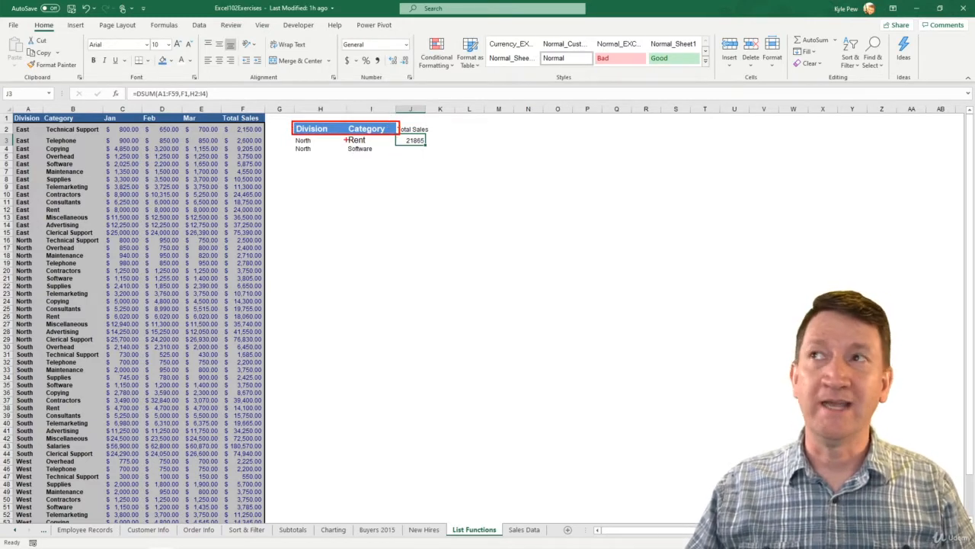
pyautogui.moveTo(293, 136); pyautogui.dragTo(394, 152)
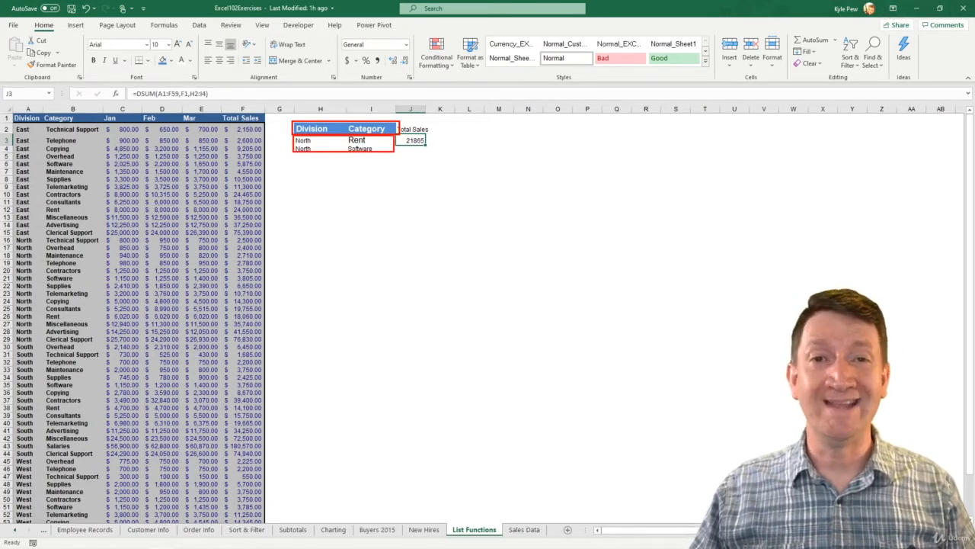
pyautogui.doubleClick(418, 141)
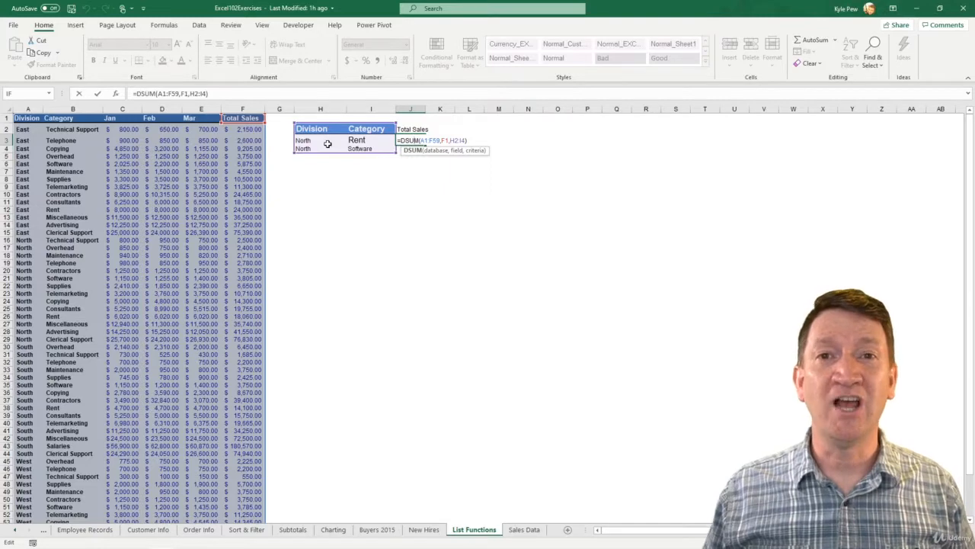
pyautogui.press('Return')
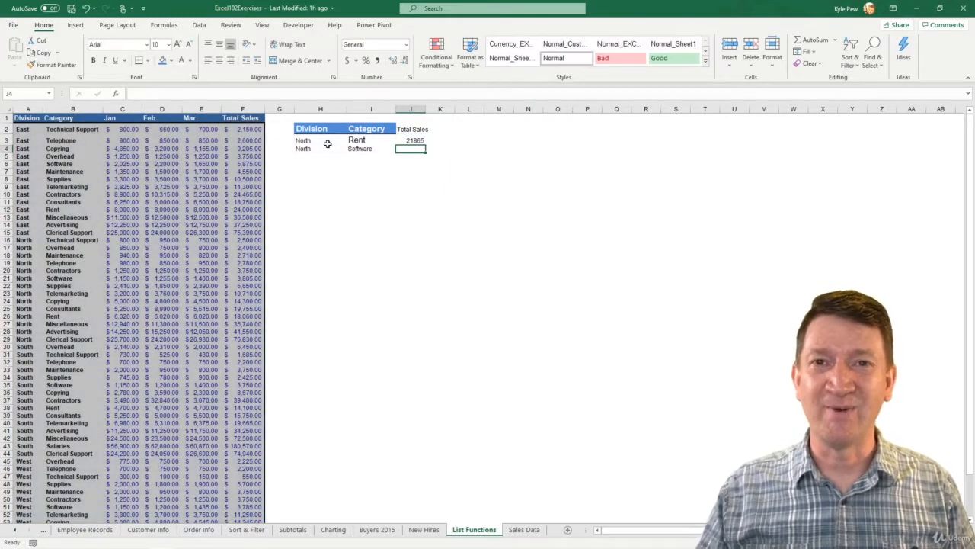